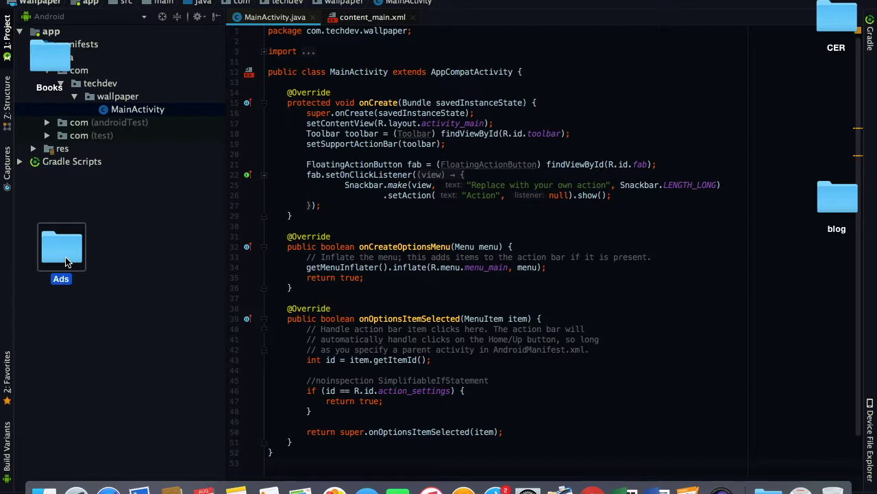
Open the image Two from the desktop's Ads folder, examine the AdSense Home page it shows, and minimize it
double_click(66, 260)
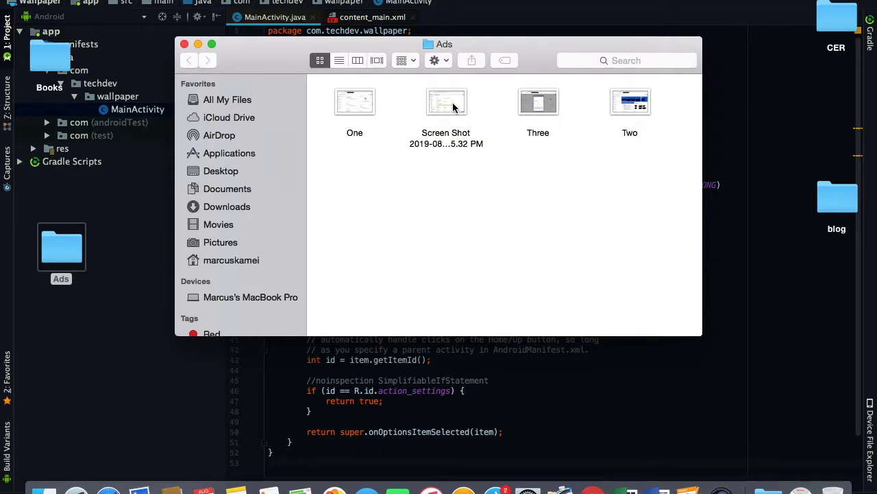
double_click(634, 103)
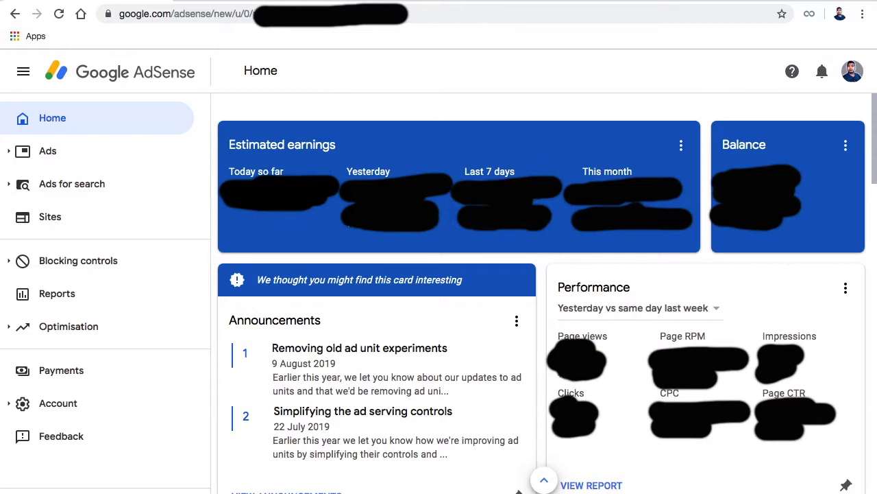
mouse_move(458, 1)
click(33, 6)
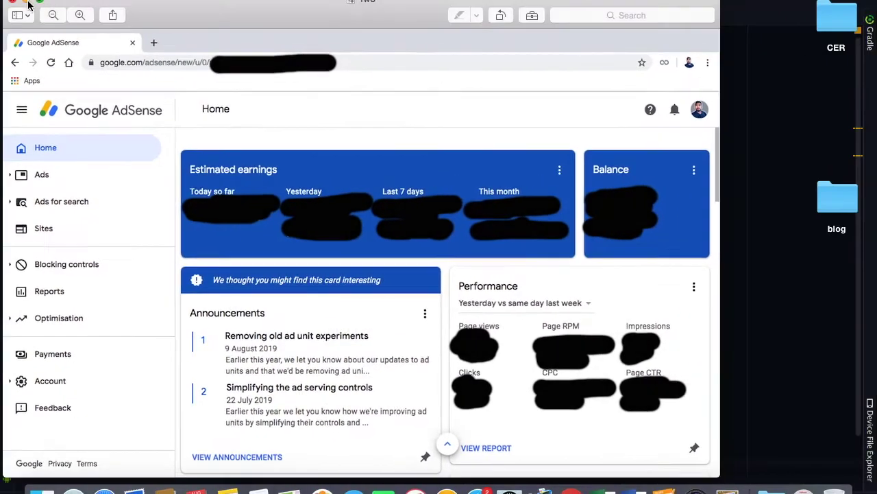
click(26, 3)
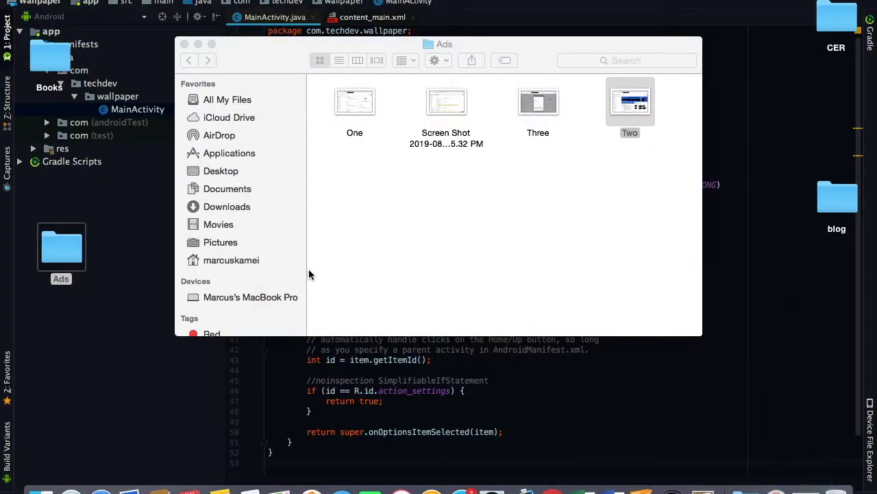
Switch to Notes, paste the copied google.com ads.txt line into the empty new note, and highlight its publisher ID
click(222, 488)
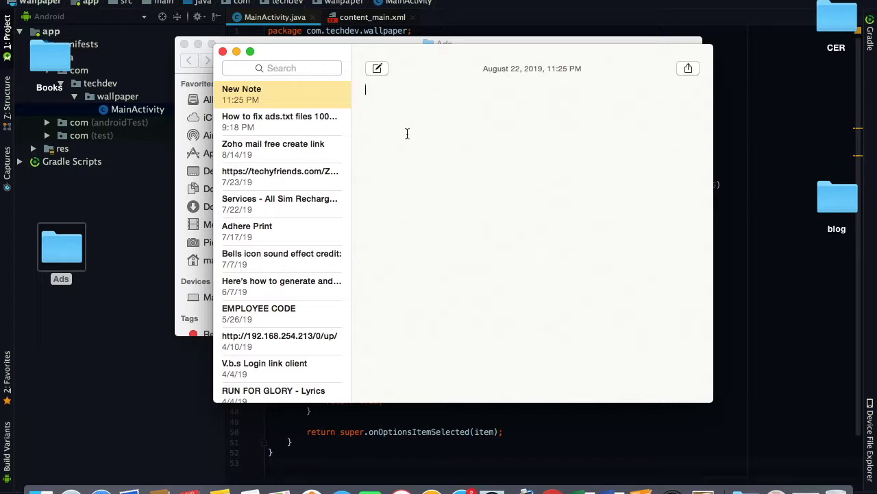
right_click(407, 133)
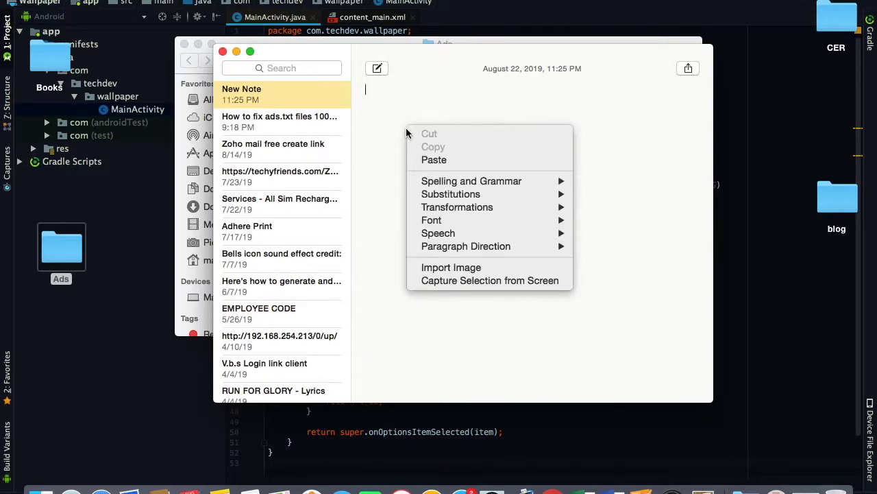
click(424, 158)
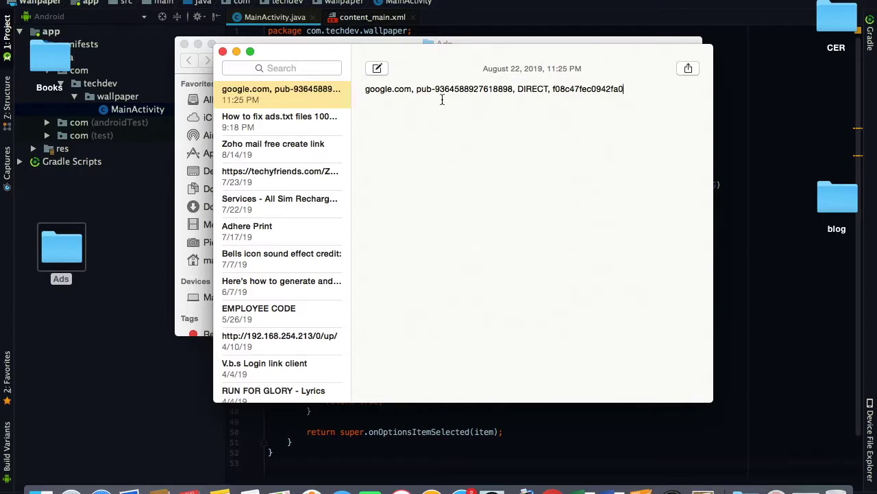
drag(436, 94, 513, 100)
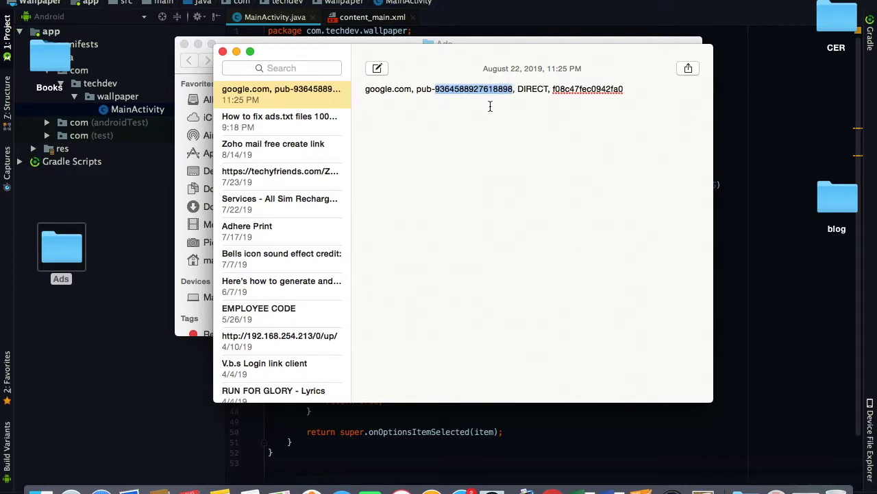
click(490, 106)
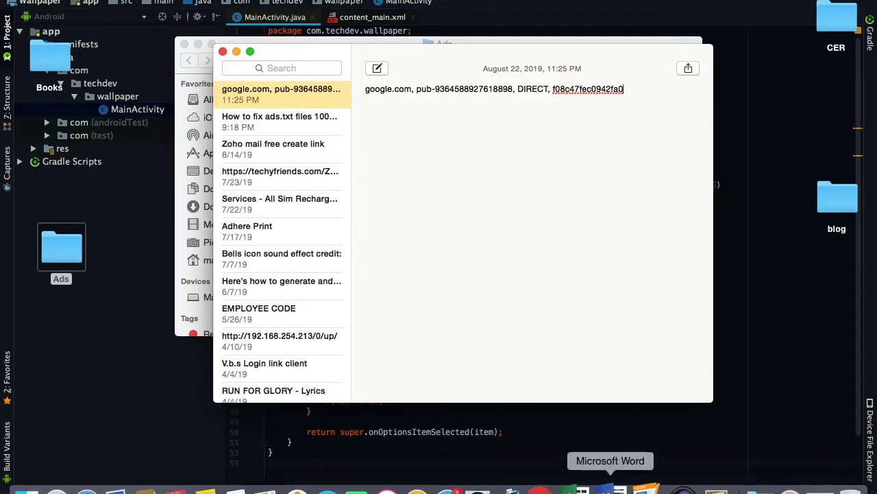
Examine the ads.txt notice for savvyanytime.com in the AdSense Sites page image, and minimize the image
click(539, 476)
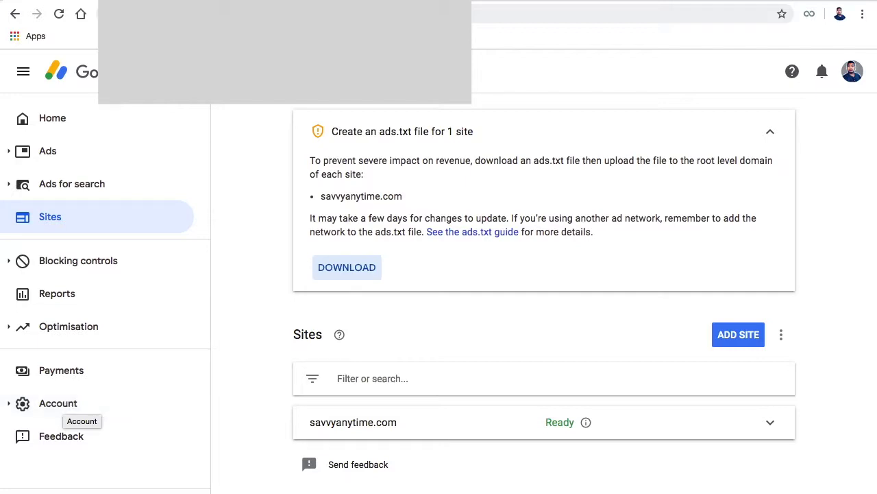
click(41, 6)
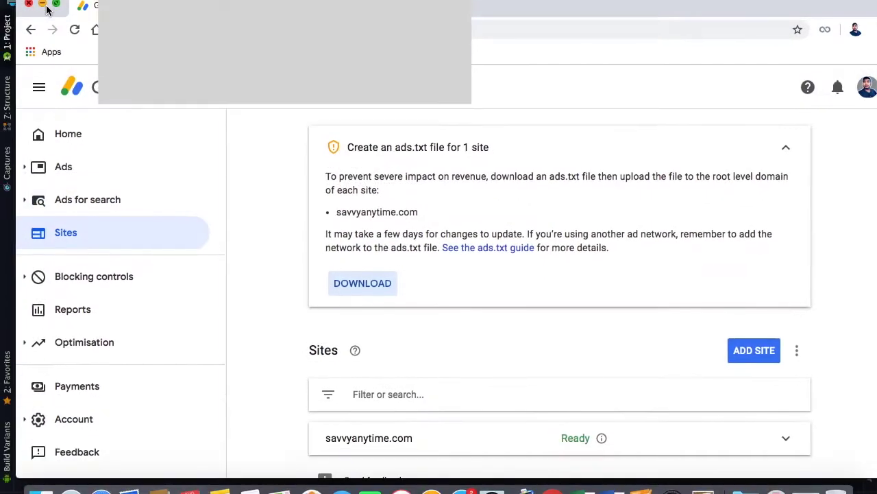
click(40, 10)
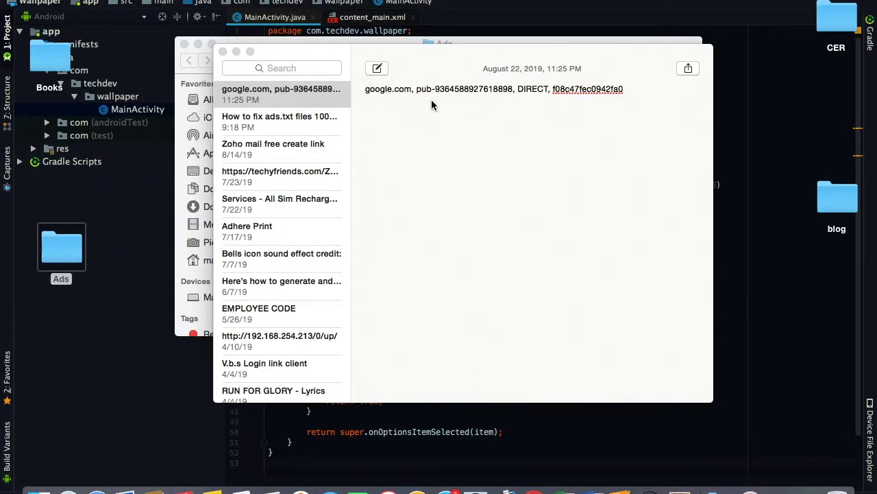
Replace the publisher ID after "pub-" in the note's ads.txt line with a placeholder number, and minimize the note
click(511, 89)
double_click(511, 94)
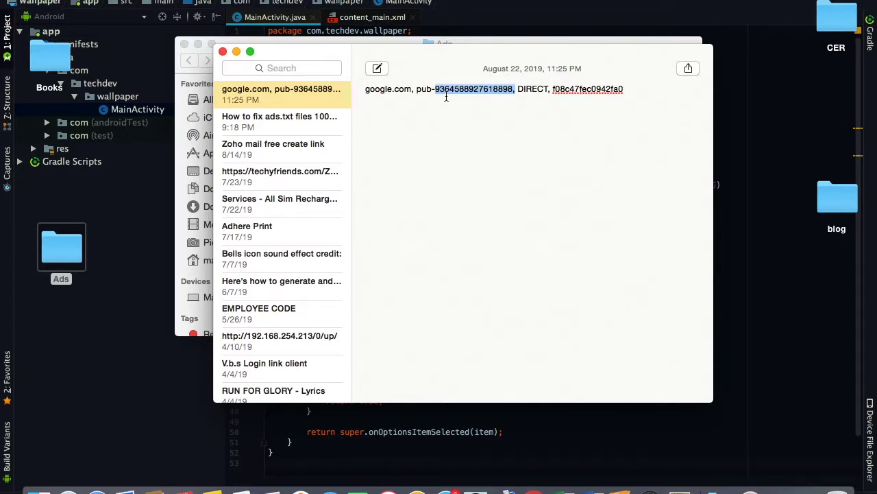
key(BackSpace)
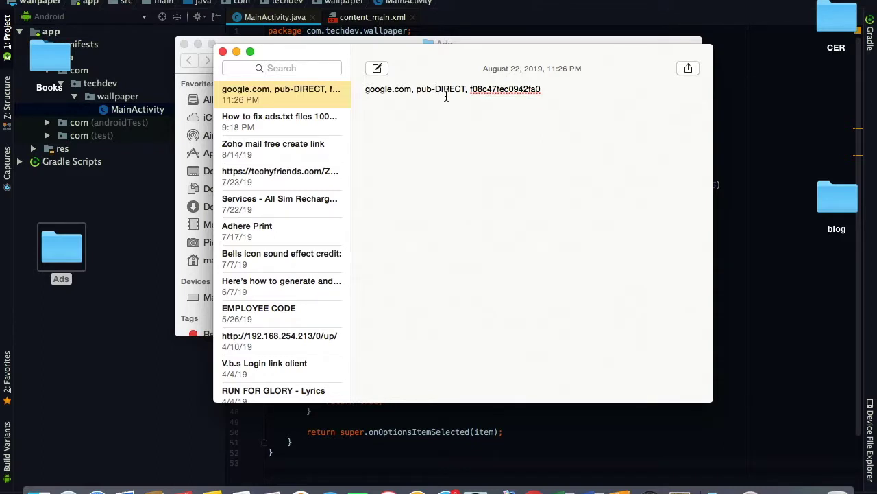
text(123456789)
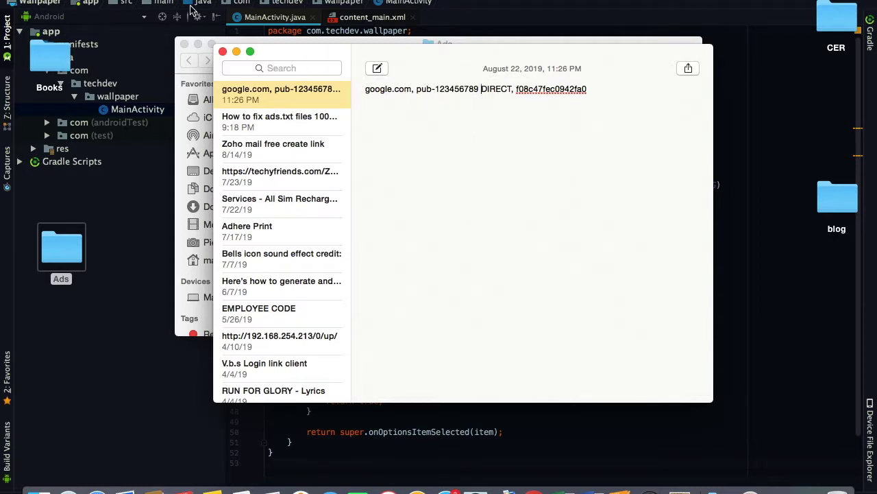
click(236, 52)
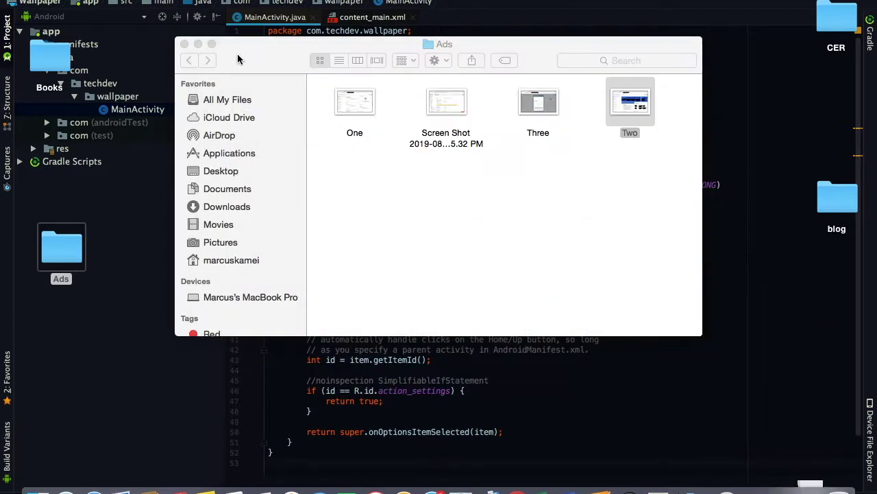
Open the Screen Shot image in the Ads folder and examine the Custom ads.txt setting in Blogger's Search preferences
click(373, 175)
click(437, 111)
double_click(437, 109)
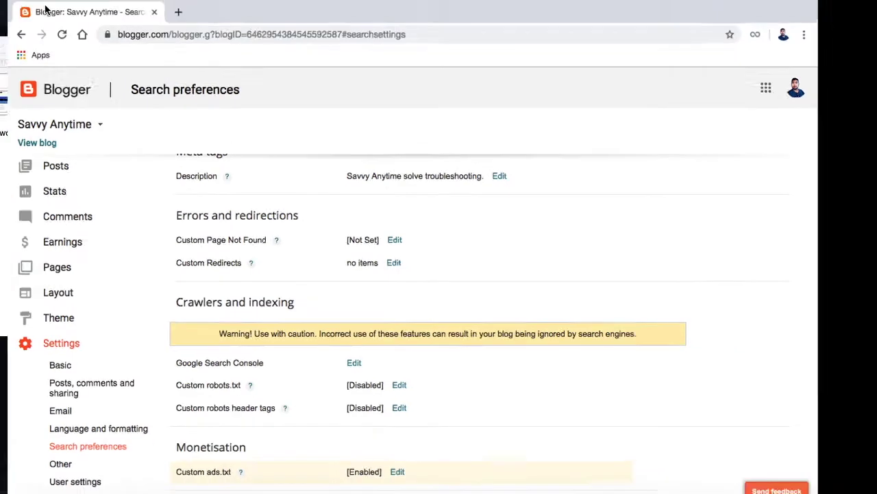
click(36, 10)
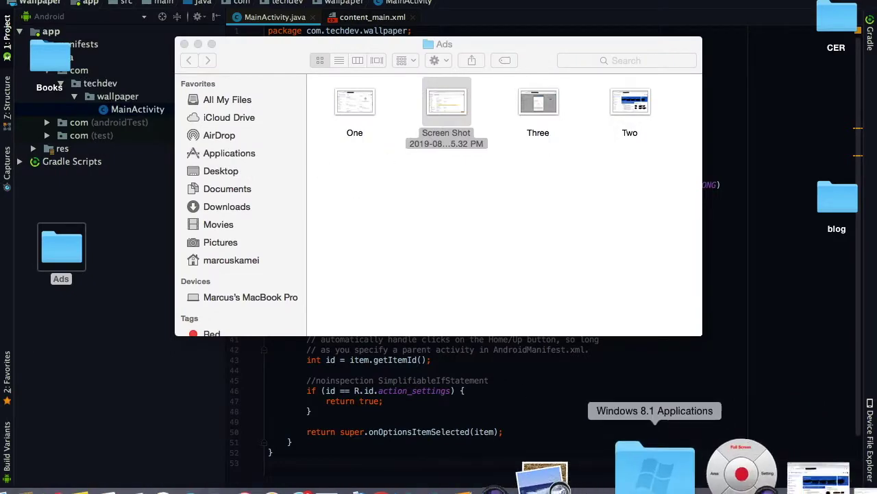
Copy the complete google.com ads.txt line from the note, and minimize the note
click(785, 482)
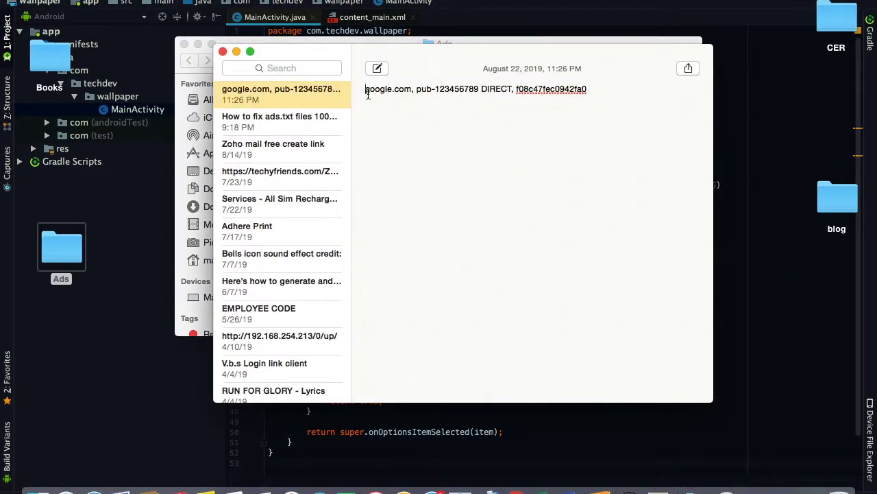
drag(366, 89, 587, 90)
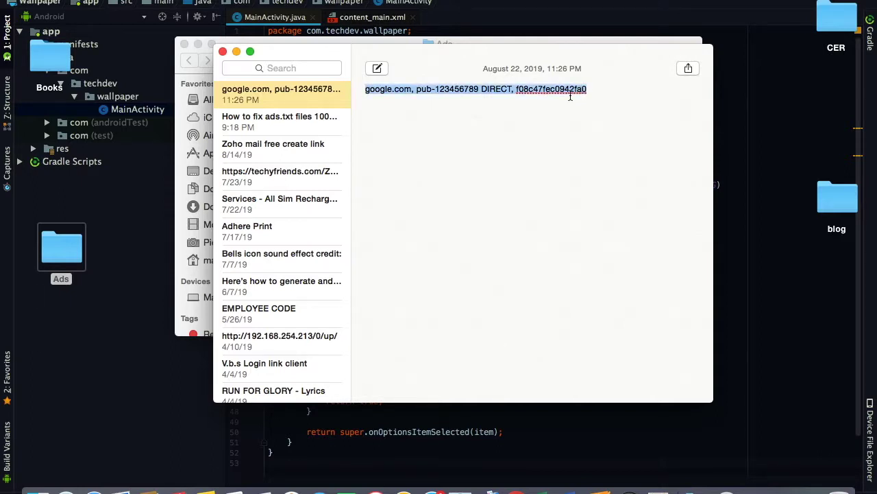
right_click(569, 97)
click(589, 143)
click(236, 52)
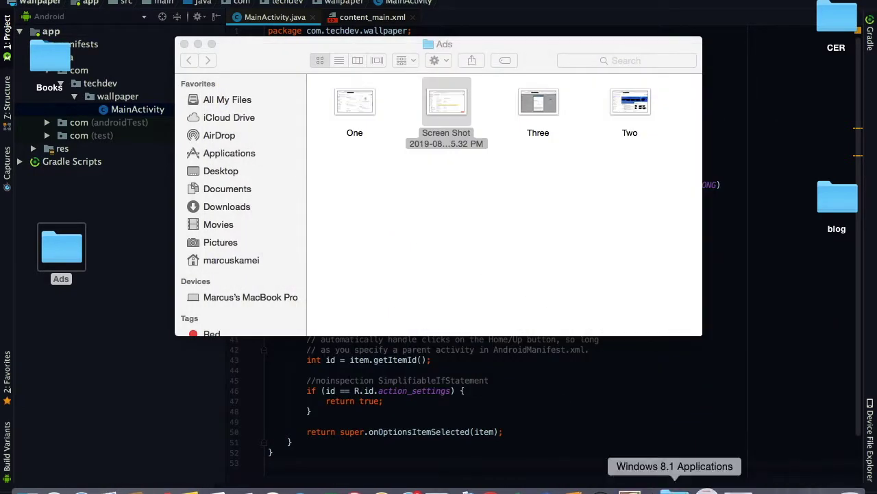
mouse_move(769, 488)
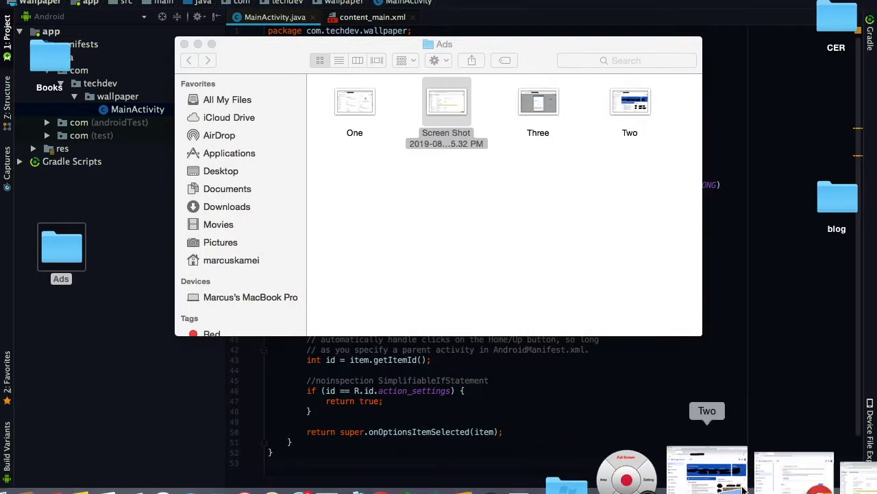
click(822, 473)
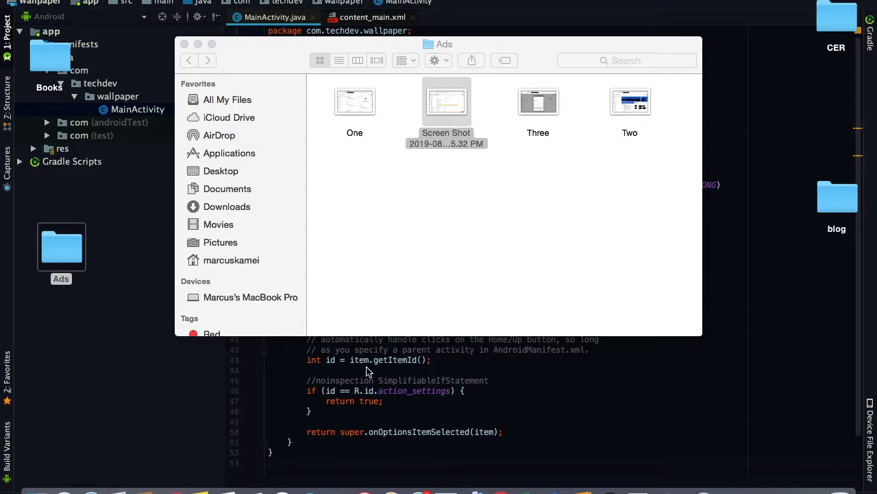
click(356, 305)
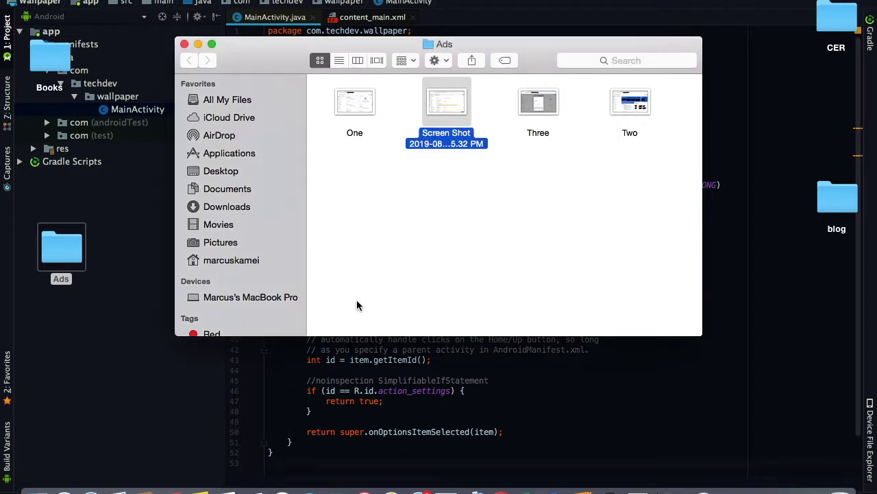
click(409, 269)
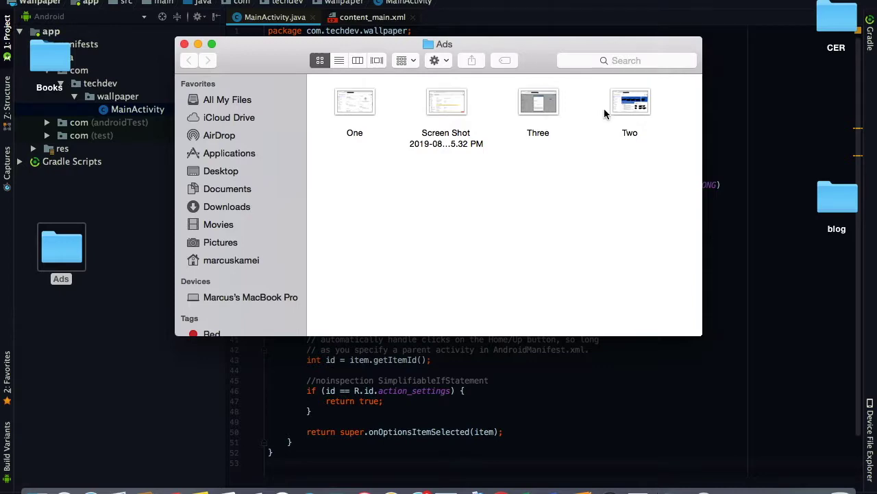
View the AdSense Home page in the image Two once more, and minimize it
double_click(625, 104)
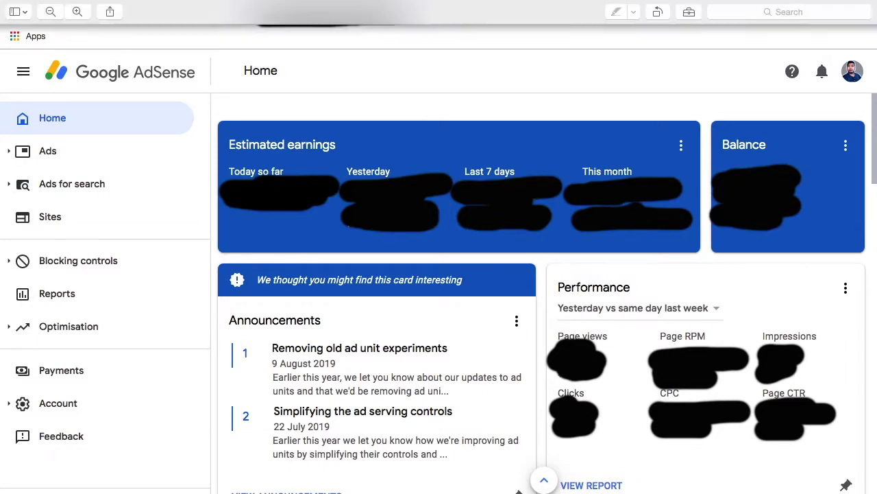
click(39, 7)
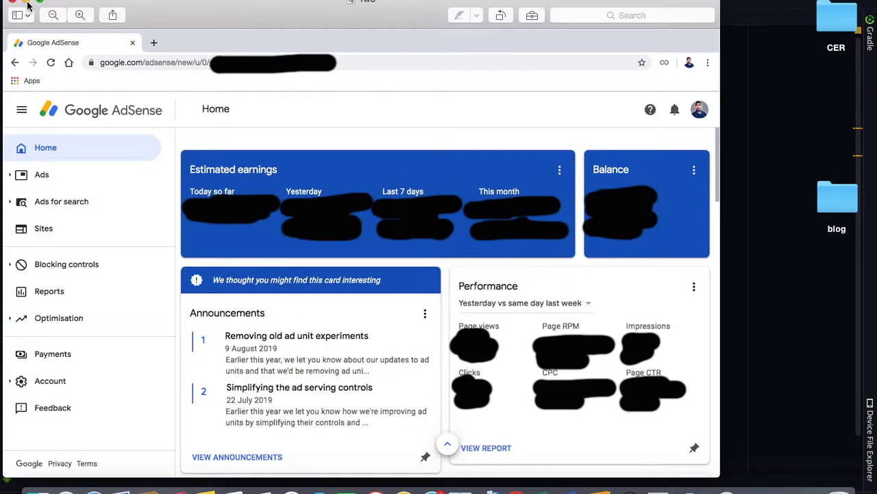
click(28, 8)
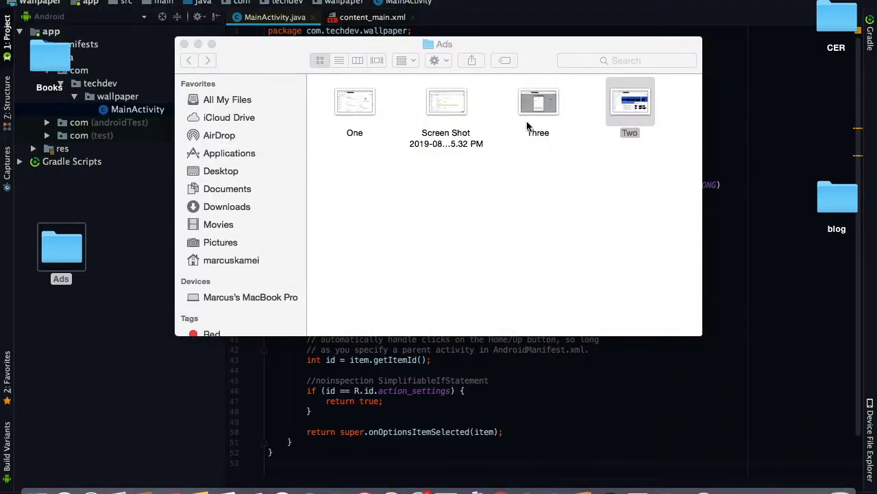
Examine the AdSense Send feedback form in the image Three, outlining the ads.txt notice in the form's screenshot preview, and minimize the image
double_click(537, 116)
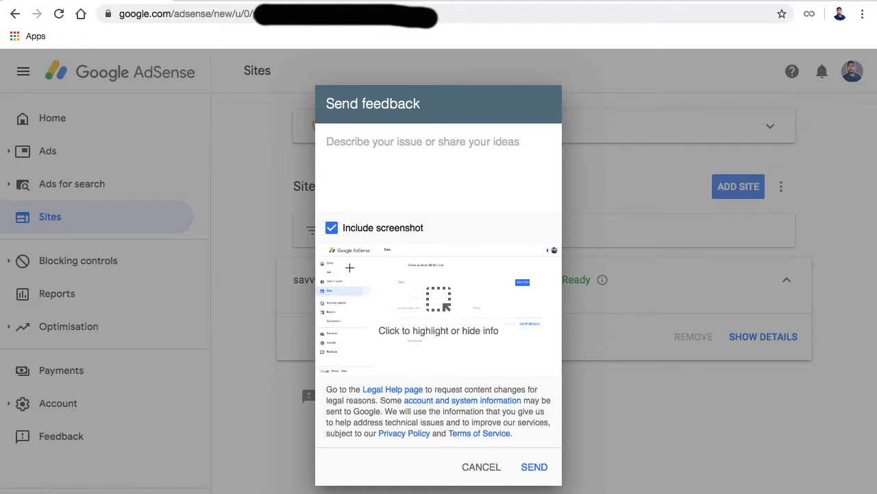
drag(343, 262, 547, 274)
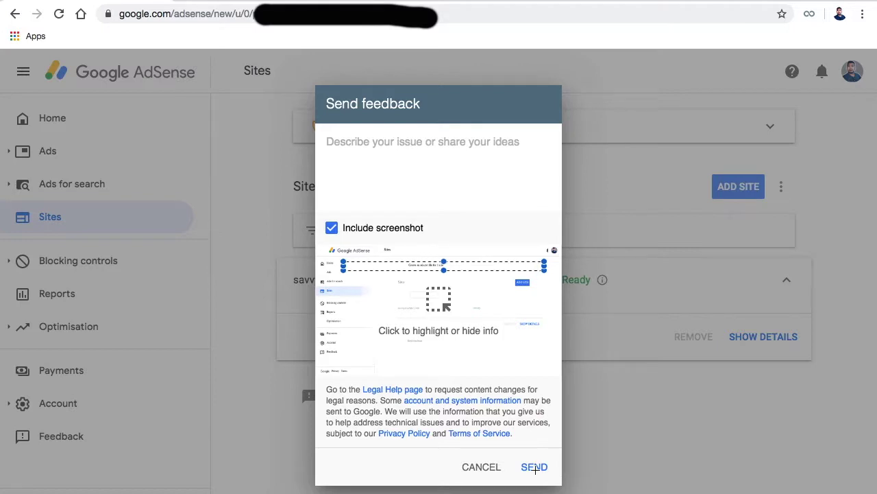
click(573, 235)
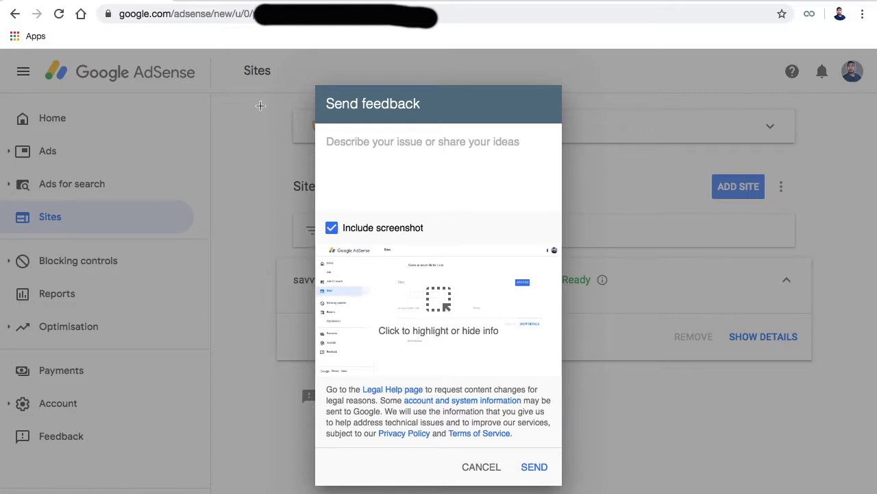
mouse_move(43, 2)
key(ctrl+super+f)
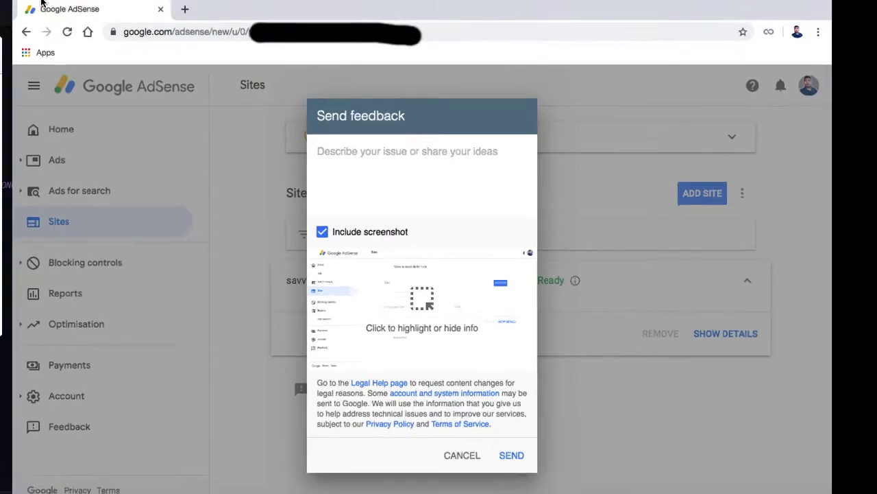
click(57, 4)
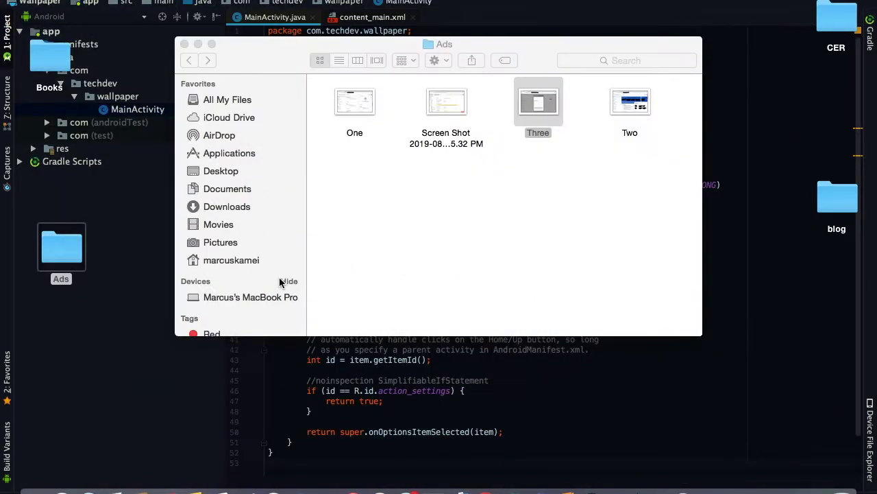
Reopen the image Two from the Ads folder and show the AdSense Home page in full screen
click(643, 108)
double_click(643, 107)
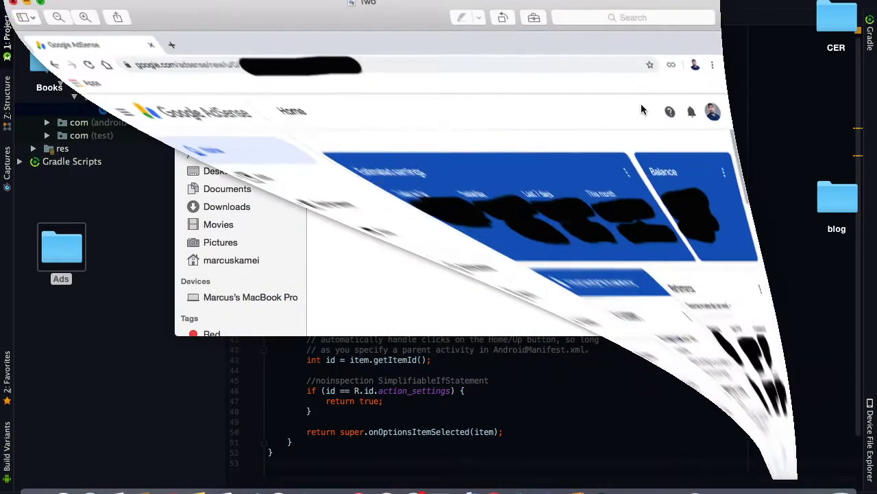
click(39, 4)
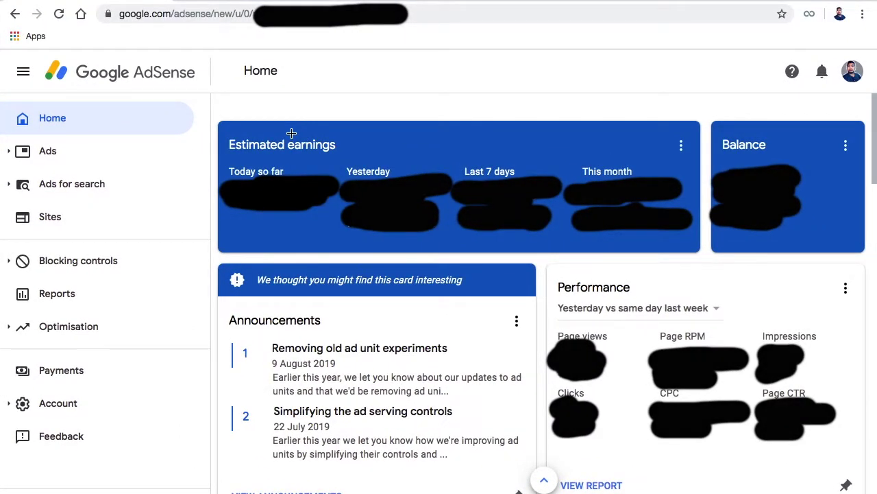
Mark the area above the Estimated earnings card on the AdSense Home page where the ads.txt notice belongs, and minimize the image Two
drag(227, 67, 793, 100)
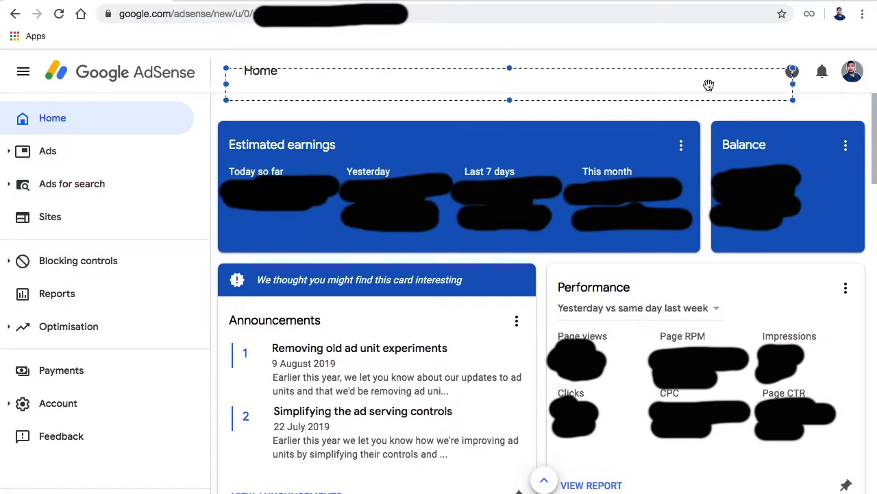
click(328, 132)
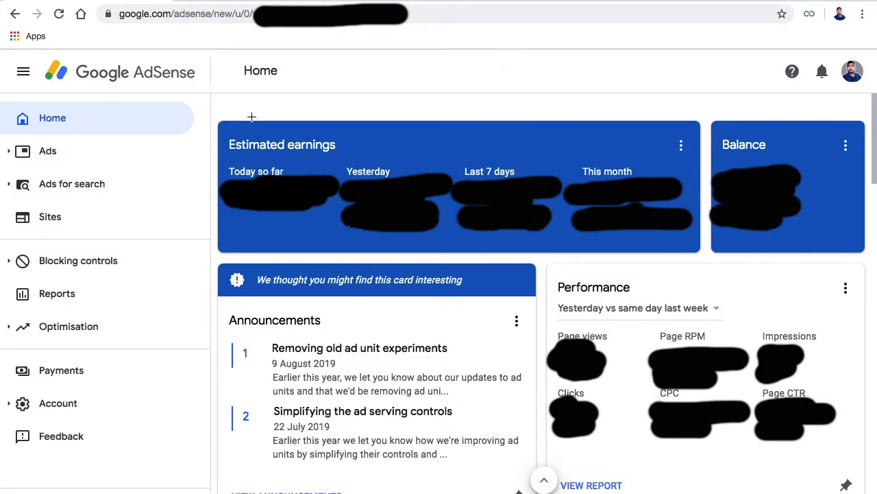
drag(223, 67, 812, 101)
click(525, 122)
click(30, 5)
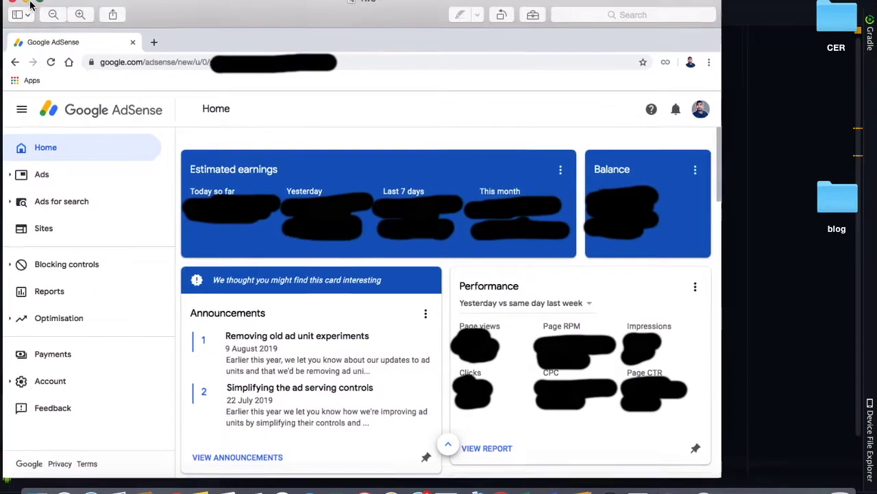
click(29, 4)
View the image One from the Ads folder, and close the folder window
double_click(61, 248)
click(447, 103)
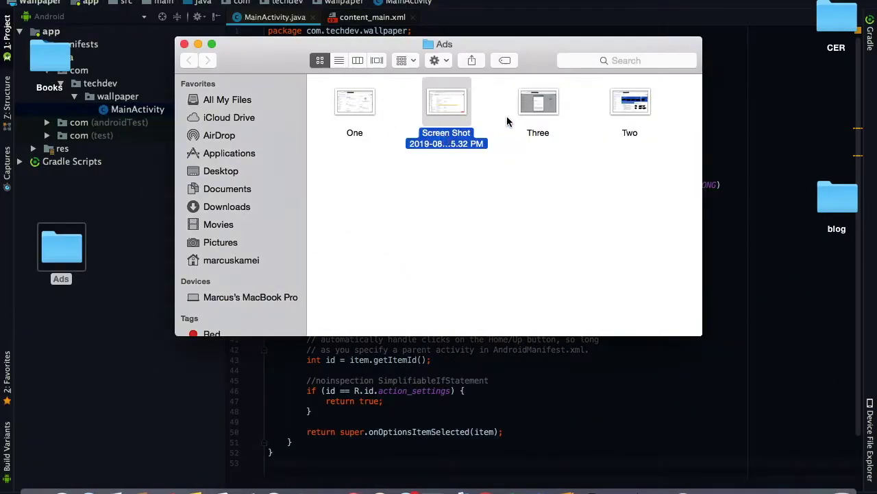
click(368, 104)
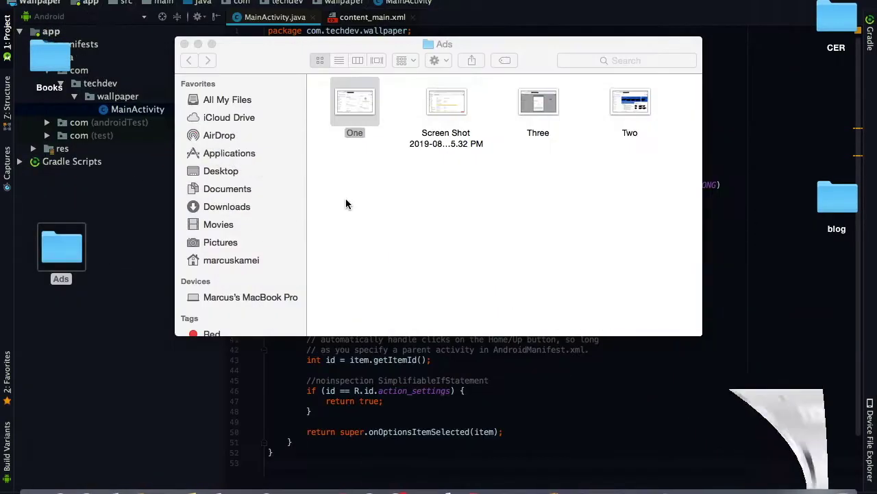
click(441, 197)
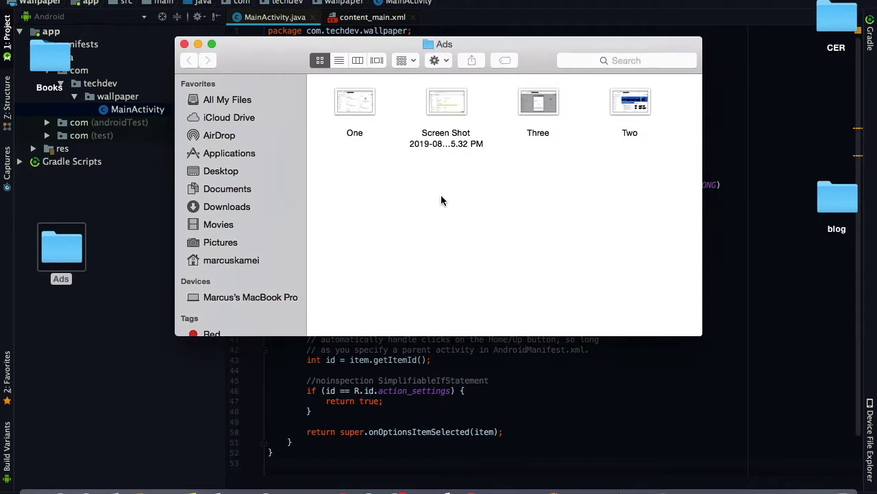
click(183, 44)
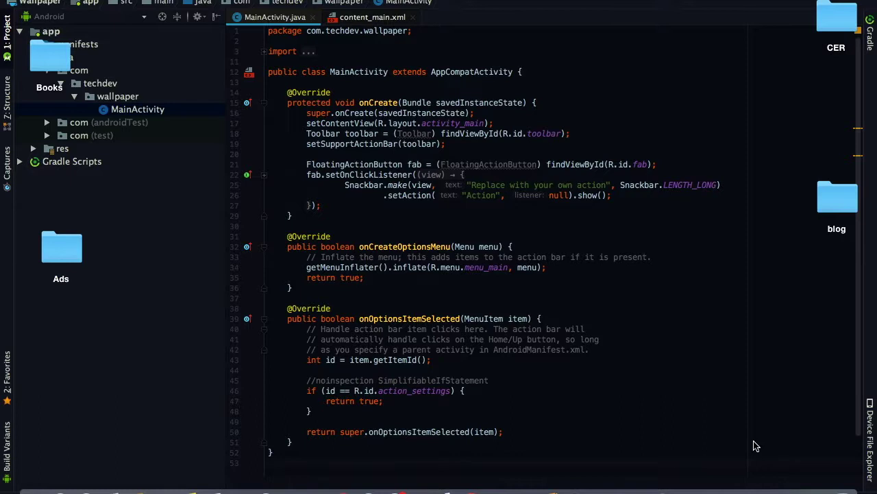